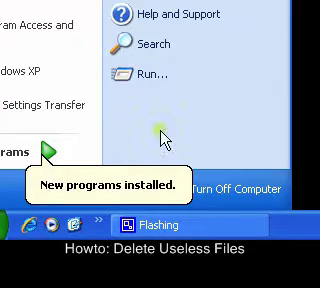
Step: Open the Run dialog and select the old cmd.exe entry so temp can replace it
left_click(190, 88)
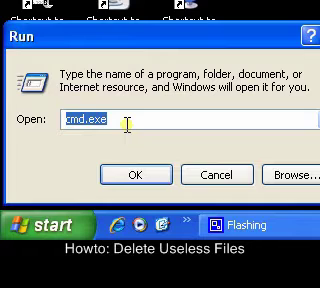
left_click(131, 119)
left_click_drag(128, 119, 62, 119)
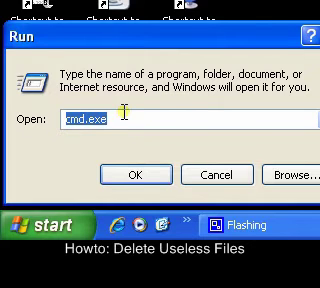
type("temp")
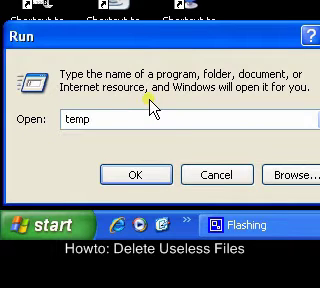
Step: Open the Temp folder and send all 11 of its files to the Recycle Bin
key("Return")
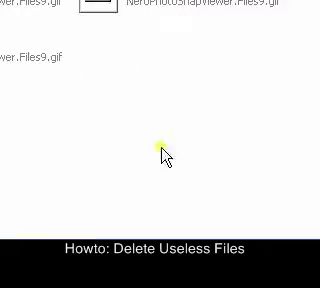
mouse_move(204, 120)
left_mouse_down()
mouse_move(165, 85)
mouse_move(193, 128)
left_mouse_up()
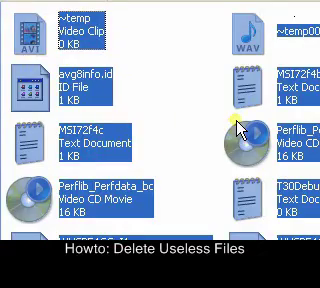
key("Delete")
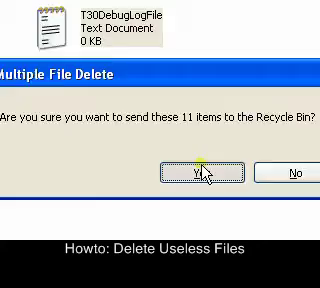
left_click(202, 173)
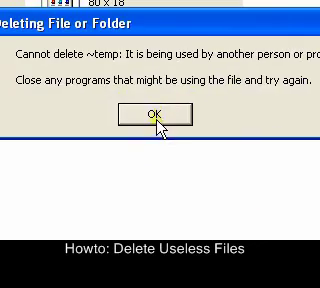
left_click(153, 118)
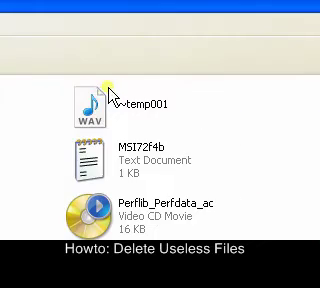
left_click(100, 100)
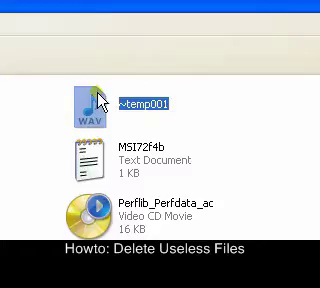
left_click(116, 104)
left_click(305, 158)
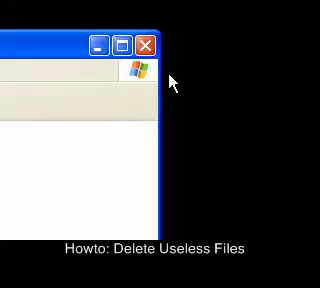
Step: Close the Temp window and open the %TEMP% folder from the Run dialog
left_click(147, 46)
left_click(18, 228)
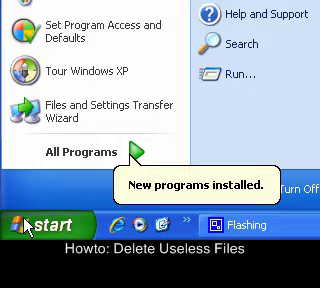
left_click(176, 78)
type("%TEMP%")
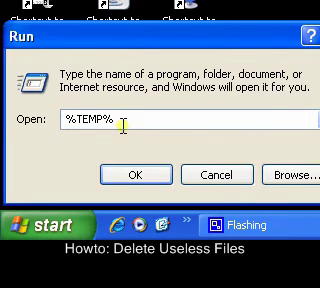
left_click(160, 176)
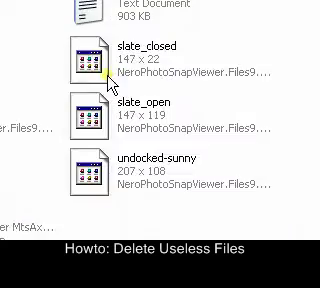
Step: Recycle the slate_main image, then select the gd_weather images and delete them
left_click(90, 126)
left_click(130, 178)
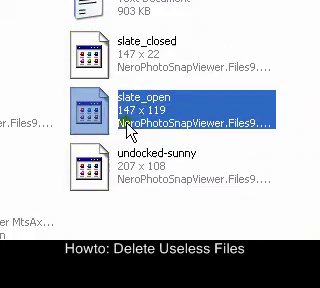
left_click(130, 165)
left_click(130, 152)
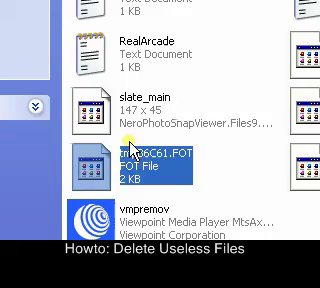
left_click(135, 108)
right_click(145, 120)
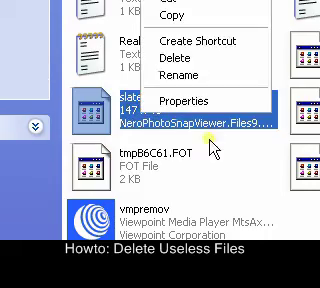
left_click(175, 124)
left_click(181, 106)
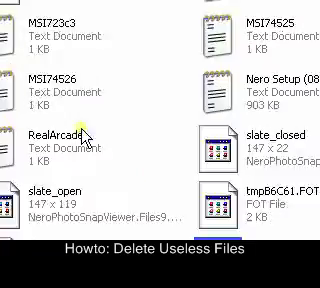
left_click_drag(163, 170, 130, 105)
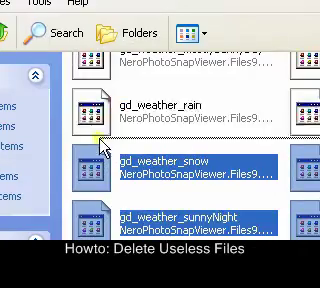
left_click_drag(103, 148, 97, 117)
key("Delete")
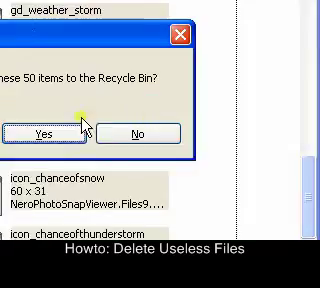
Step: Confirm deleting the gd_weather images and the further files and folder prompted
left_click(80, 120)
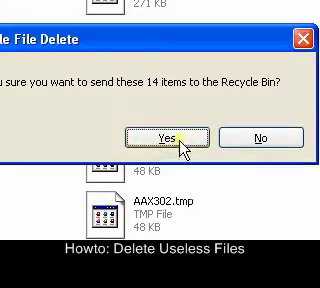
left_click(166, 138)
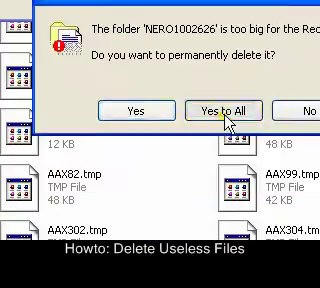
left_click(223, 110)
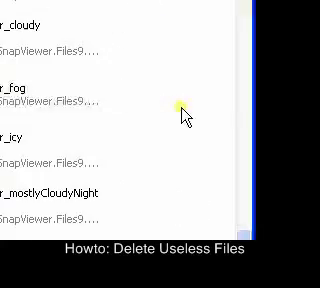
Step: Delete all remaining 82 items in the %TEMP% folder
right_click(150, 125)
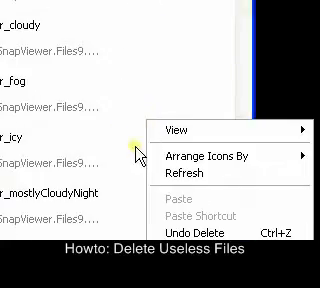
left_click(188, 160)
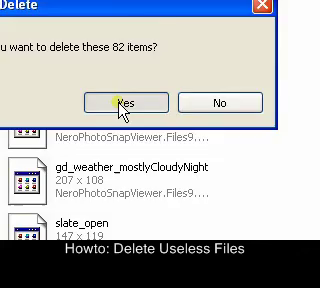
left_click(124, 103)
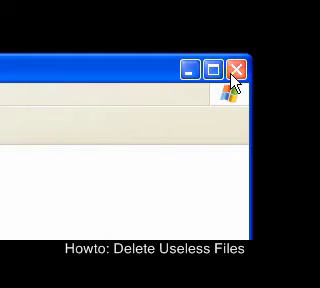